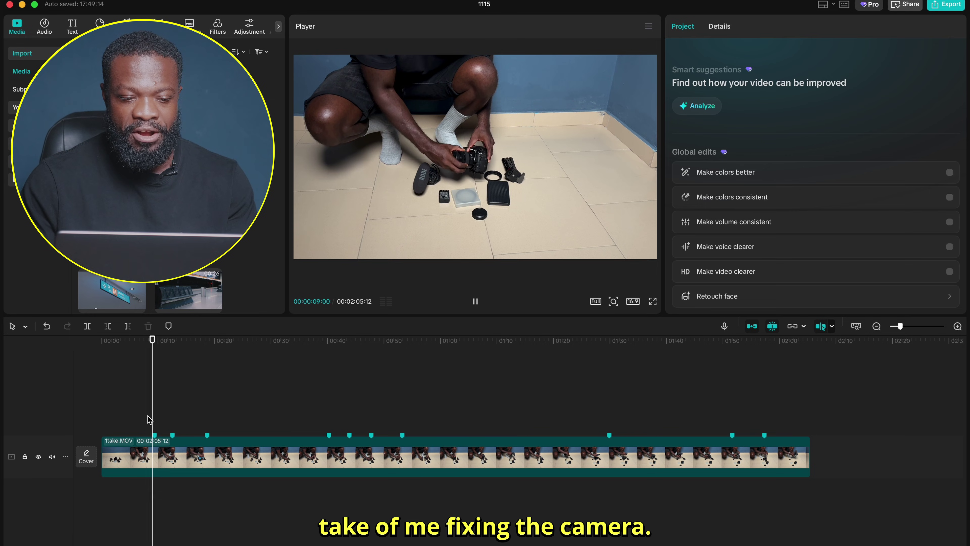
# Step: Split 1take.MOV where the handling of the camera begins and delete about the first 4 seconds before the cut
pyautogui.press('space')
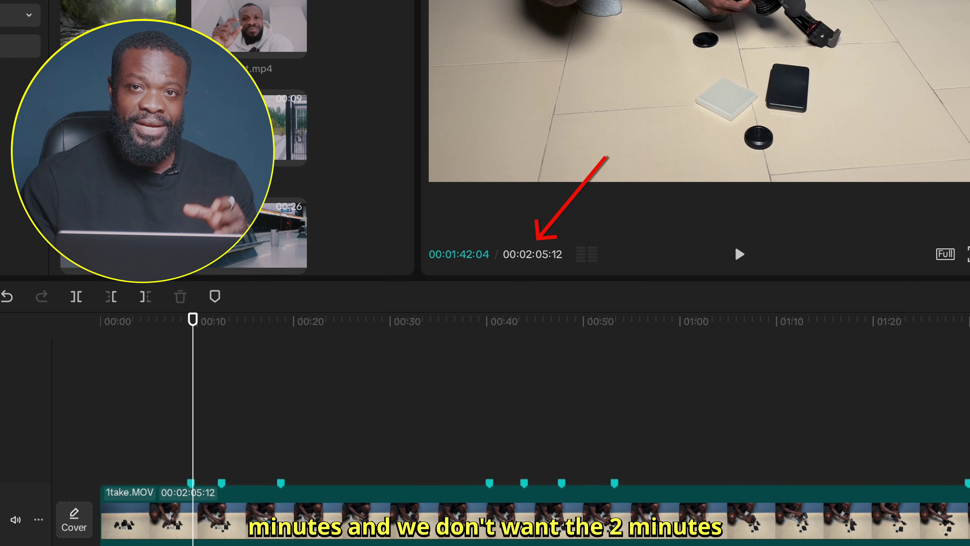
pyautogui.click(155, 477)
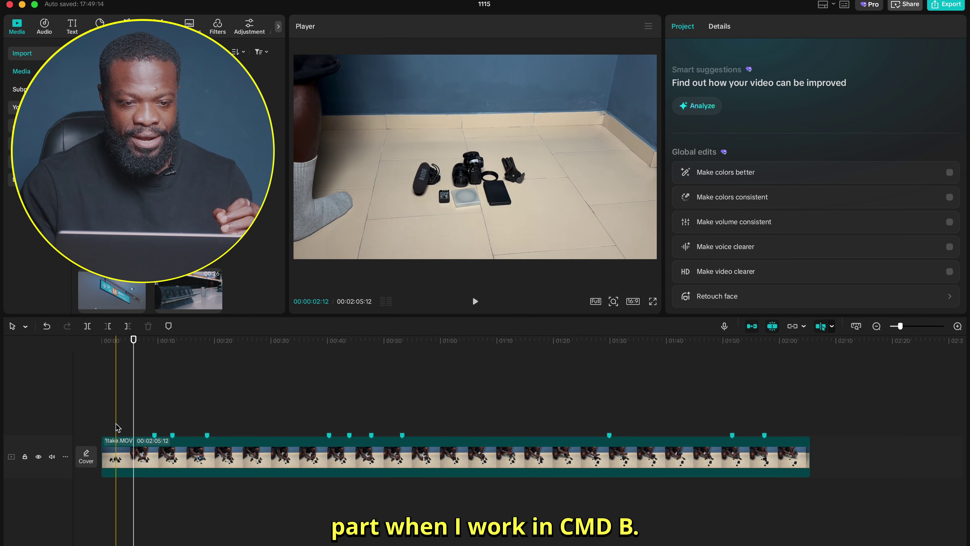
pyautogui.click(108, 425)
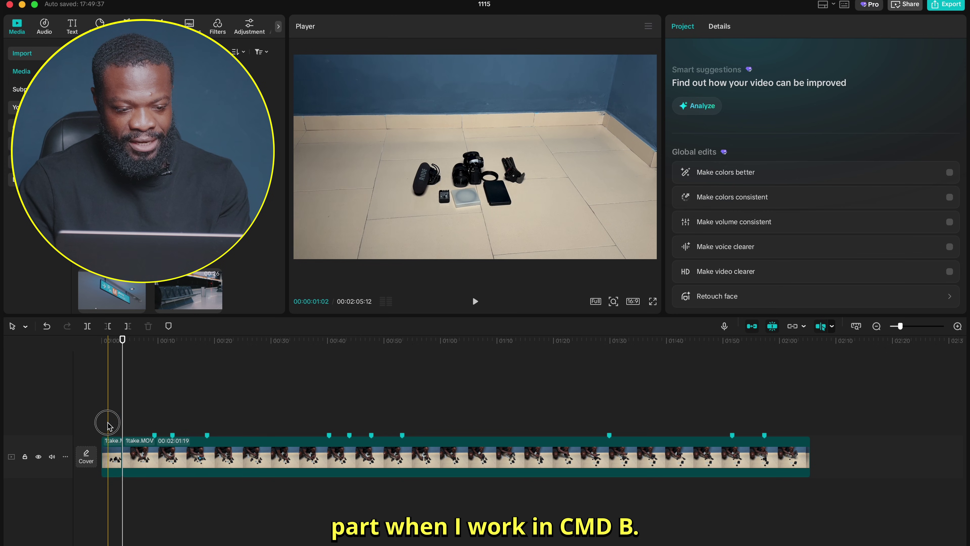
pyautogui.press('Delete')
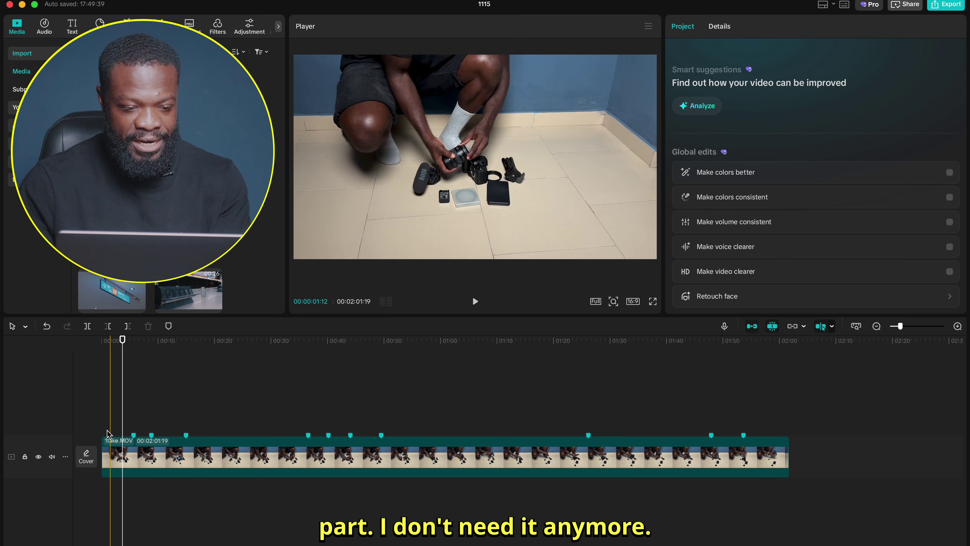
# Step: Split 1take.MOV at two points within its first 5 seconds and delete the piece between the cuts
pyautogui.scroll(2, 108, 424)
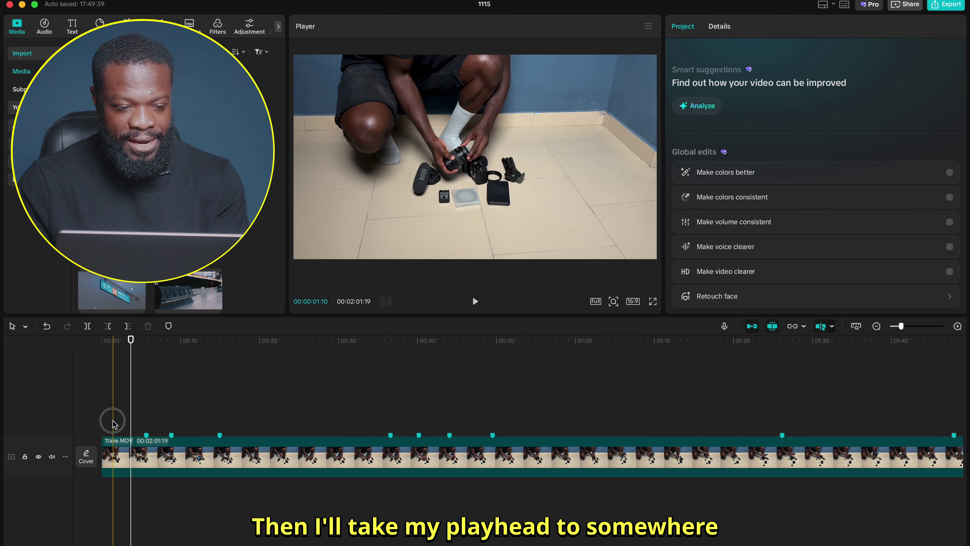
pyautogui.hotkey('ctrl', 'b')
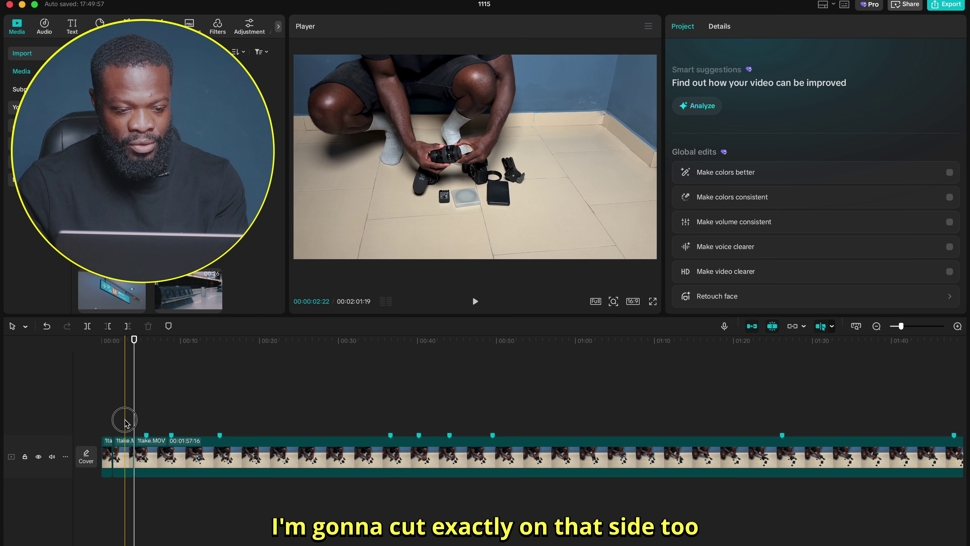
pyautogui.click(122, 458)
pyautogui.press('Delete')
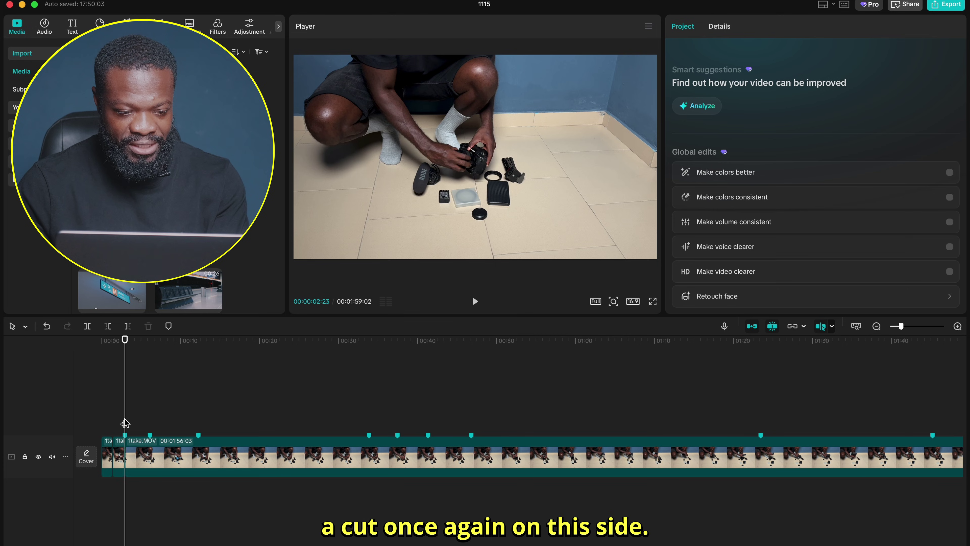
# Step: Split 1take.MOV at the marker at 00:00:06:03, delete the piece between the previous cut and this one, and play the jump cuts
pyautogui.click(149, 431)
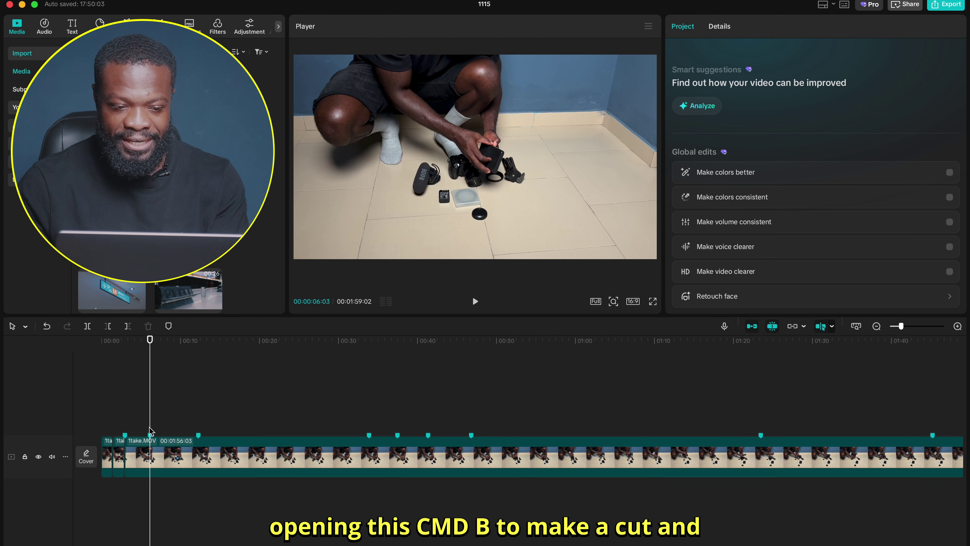
pyautogui.click(137, 474)
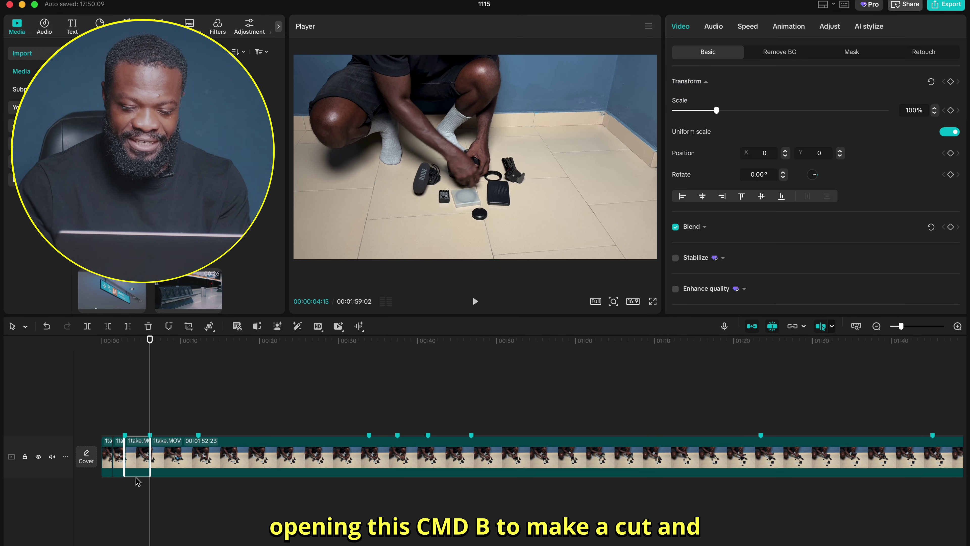
pyautogui.press('Delete')
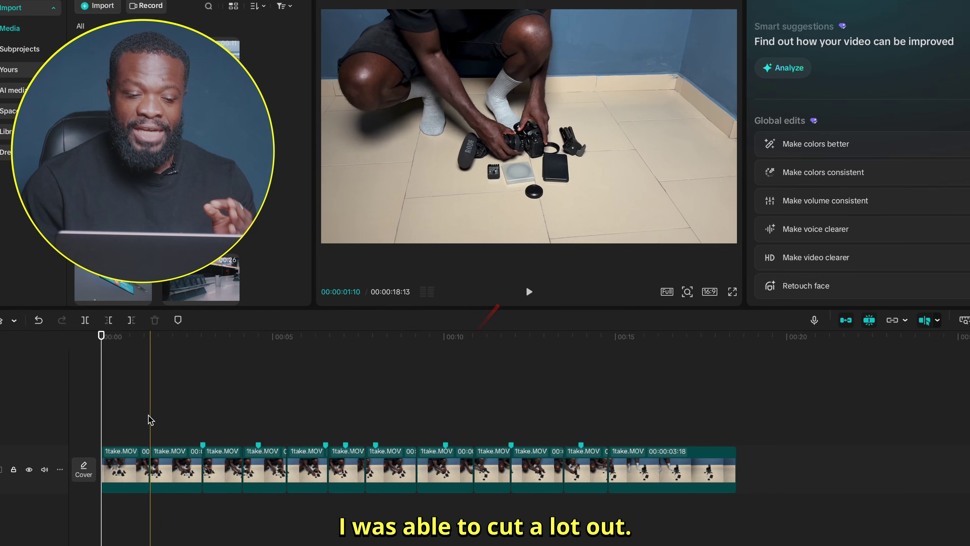
pyautogui.press('space')
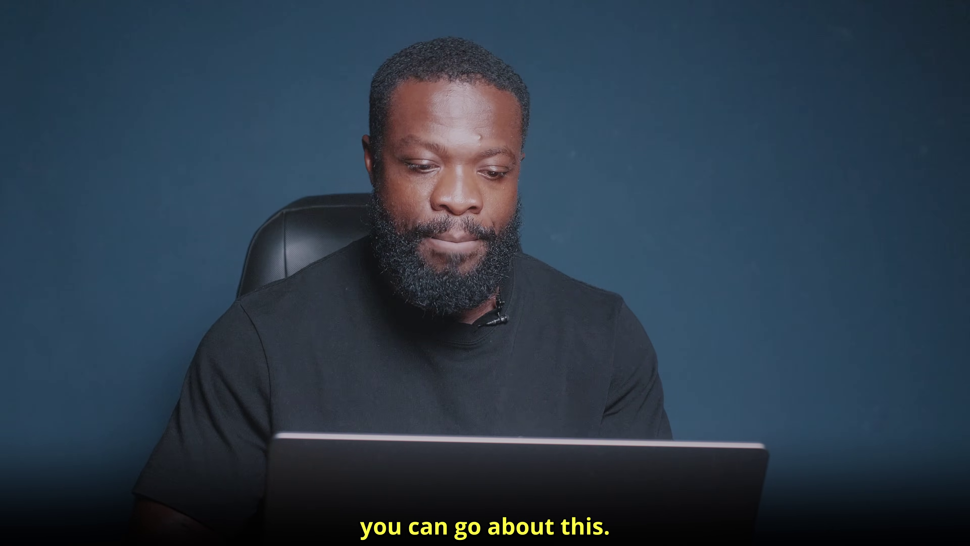
# Step: Combine all the 1take.MOV pieces into a compound clip and keyframe a slight scale increase from its start to 00:00:18:08
pyautogui.moveTo(119, 400); pyautogui.dragTo(605, 502)
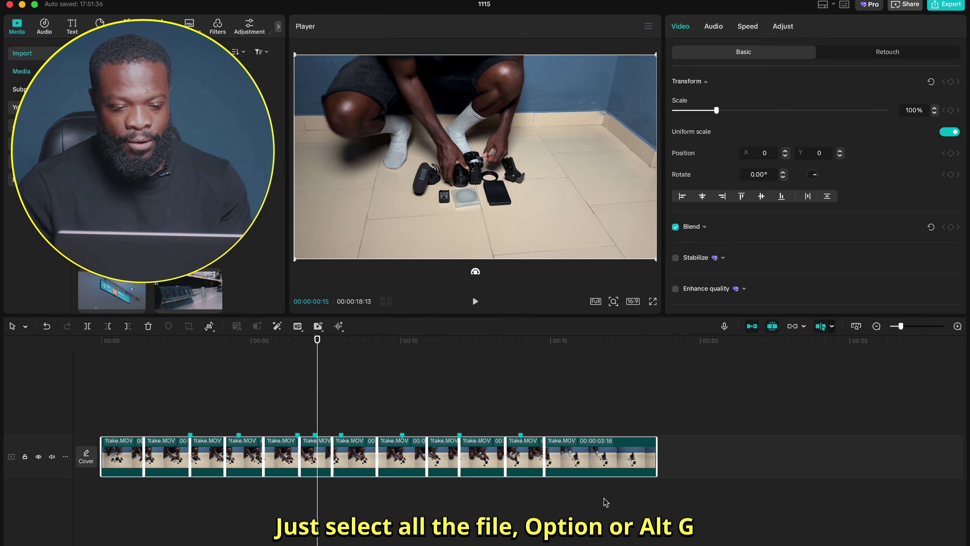
pyautogui.hotkey('alt', 'g')
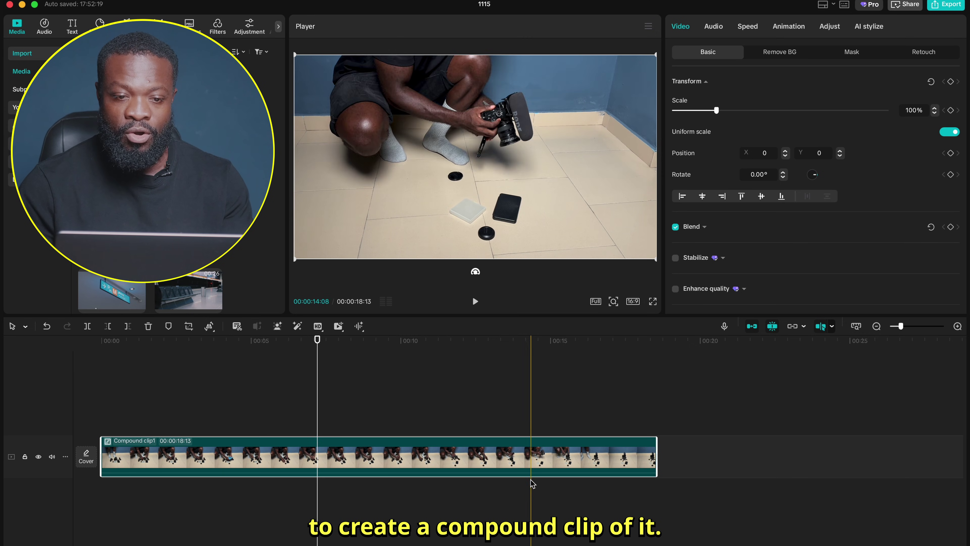
pyautogui.click(111, 440)
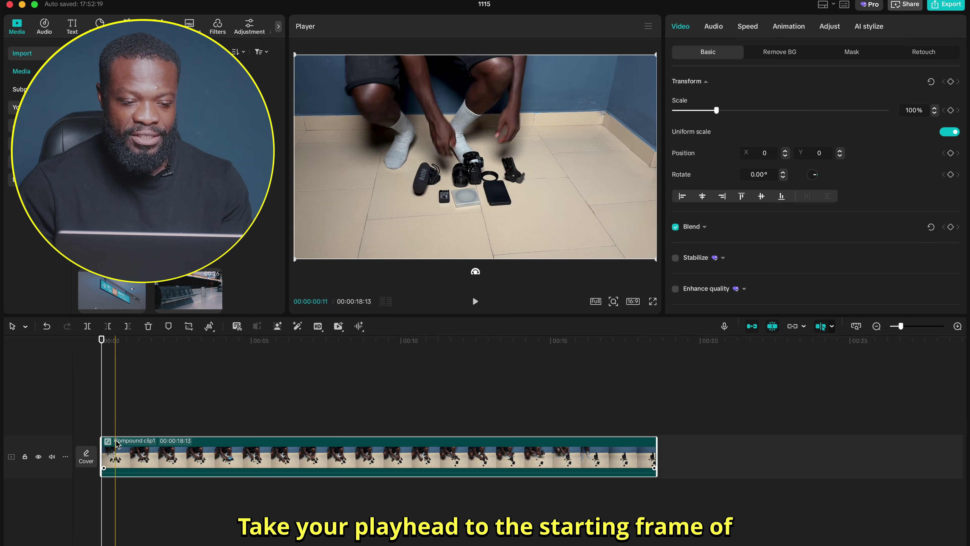
pyautogui.click(951, 81)
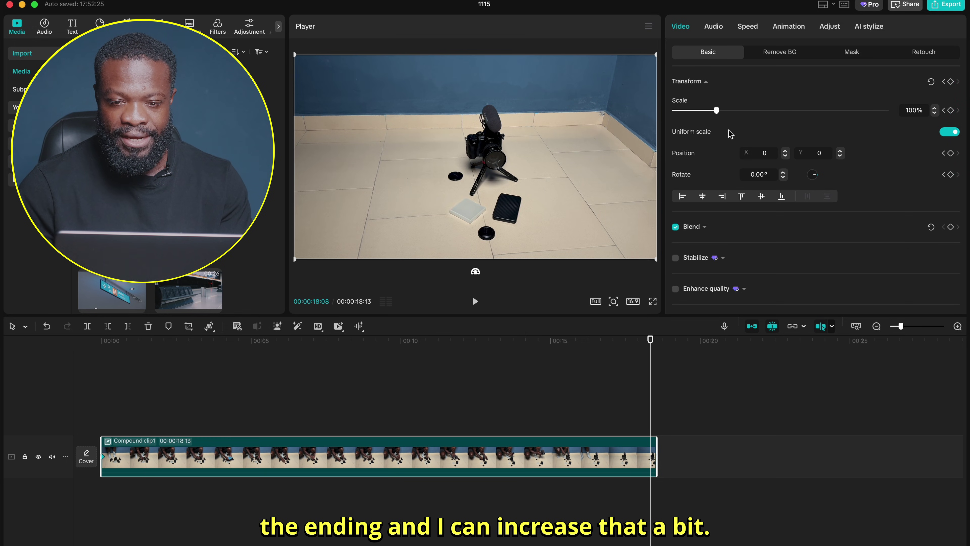
pyautogui.moveTo(717, 110); pyautogui.dragTo(723, 111)
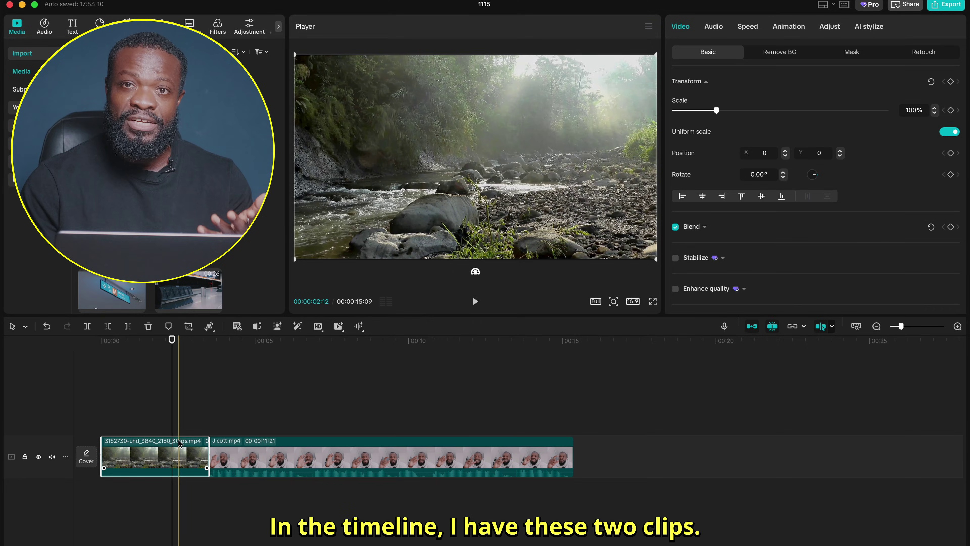
# Step: Extract the audio from the incoming J cutt.mp4 clip and turn off the main track magnet
pyautogui.rightClick(263, 445)
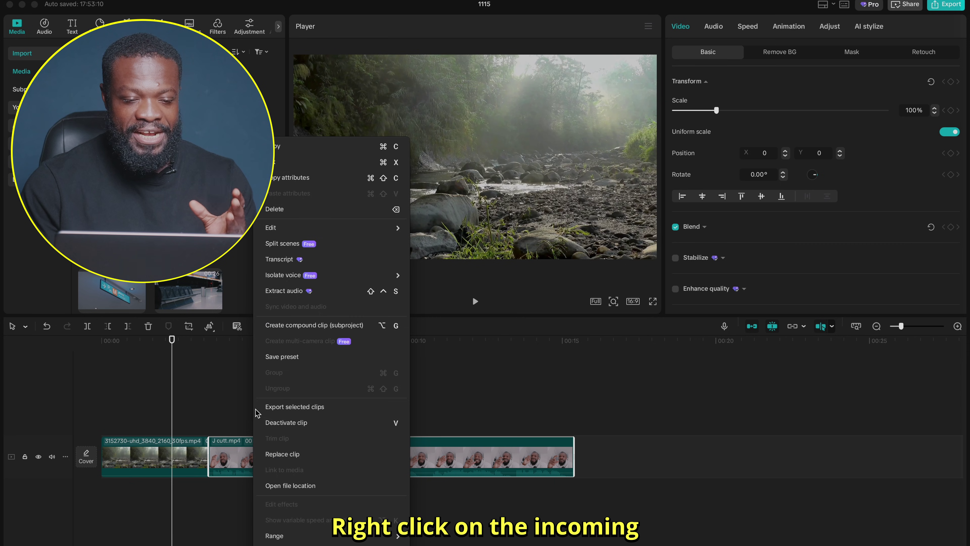
pyautogui.click(283, 292)
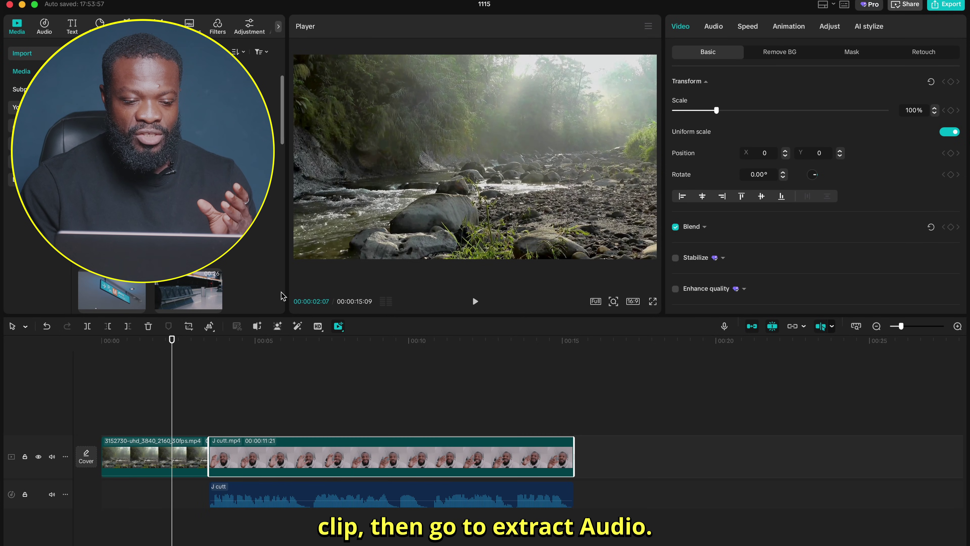
pyautogui.click(751, 328)
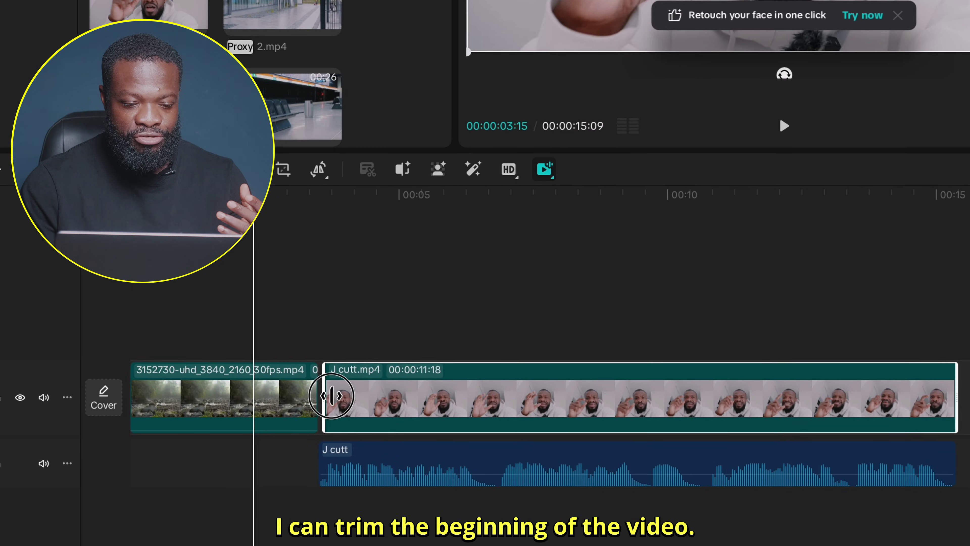
# Step: Trim the start of J cutt.mp4's video to 00:00:10:09, shift its video and audio earlier to meet the river clip, and play the J-cut
pyautogui.moveTo(292, 408)
pyautogui.mouseDown()
pyautogui.moveTo(359, 408)
pyautogui.moveTo(403, 393)
pyautogui.mouseUp()
pyautogui.click(478, 480)
pyautogui.moveTo(476, 459); pyautogui.dragTo(394, 460)
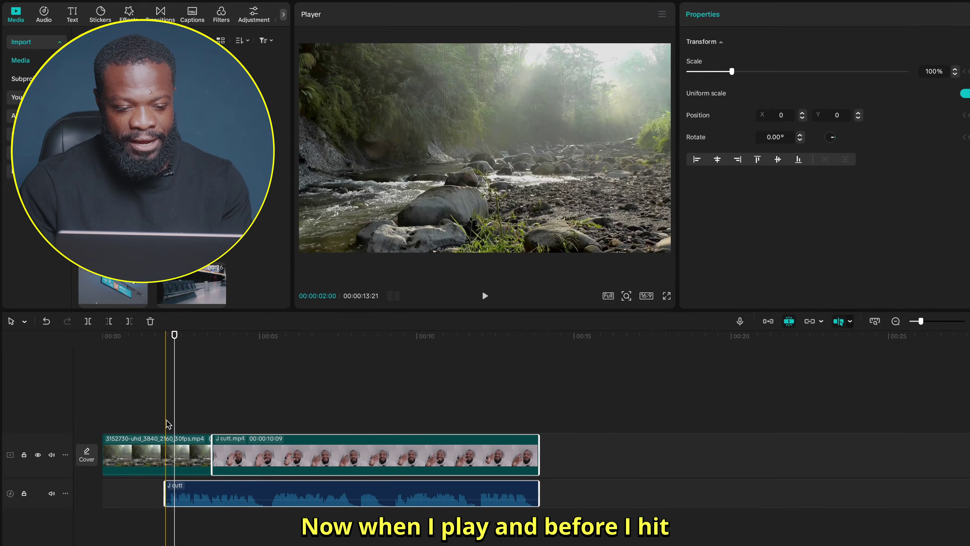
pyautogui.press('space')
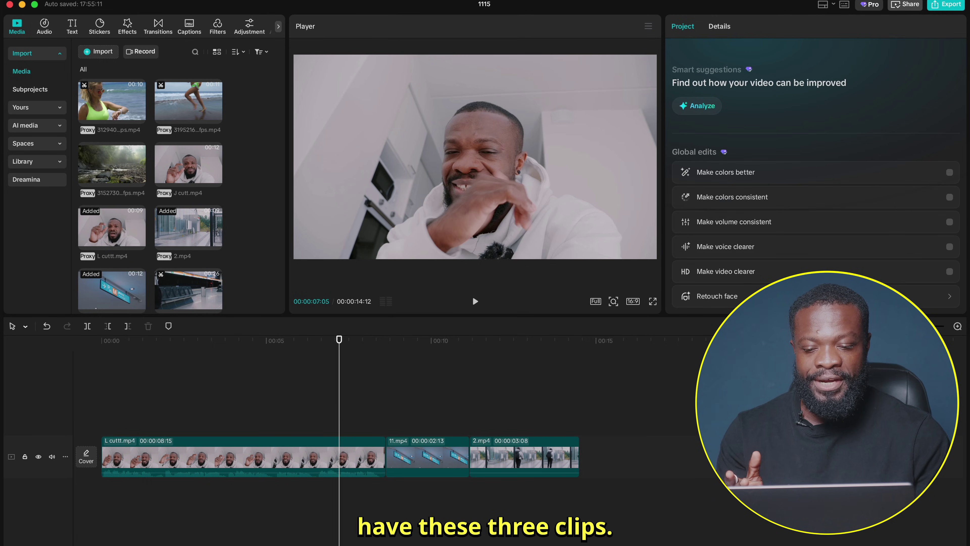
# Step: Extract the audio from L cuttt.mp4, shorten its video to 00:00:07:00 so the audio continues under 11.mp4, and play the L-cut
pyautogui.rightClick(333, 461)
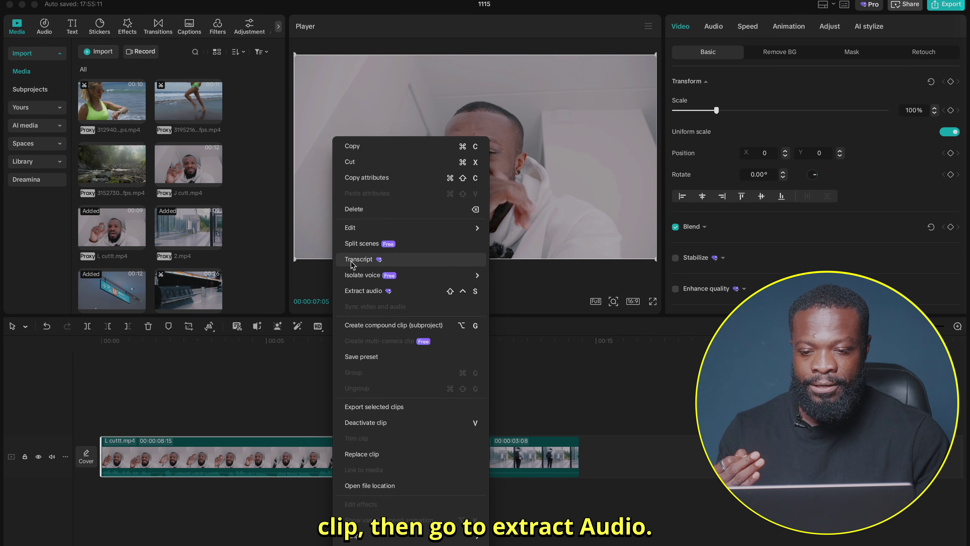
pyautogui.click(362, 292)
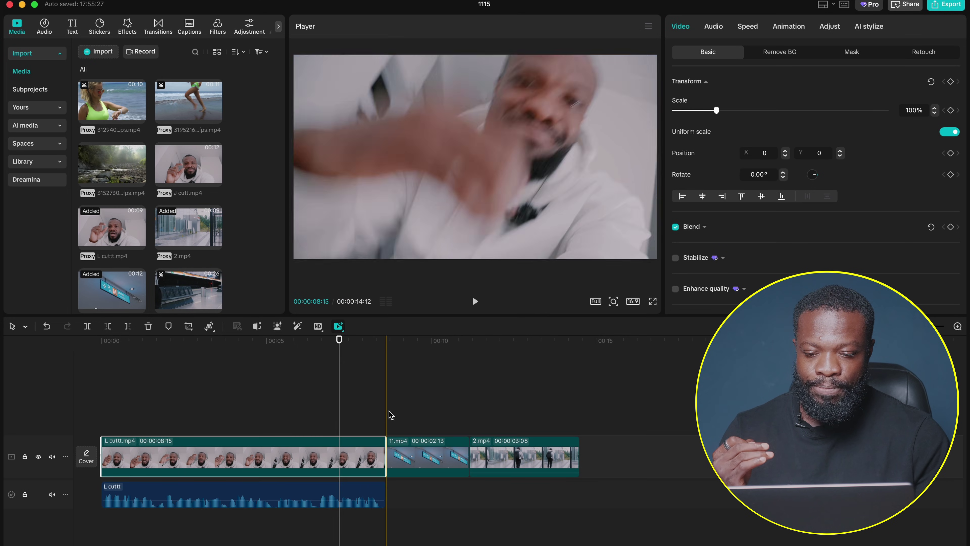
pyautogui.moveTo(382, 457); pyautogui.dragTo(330, 448)
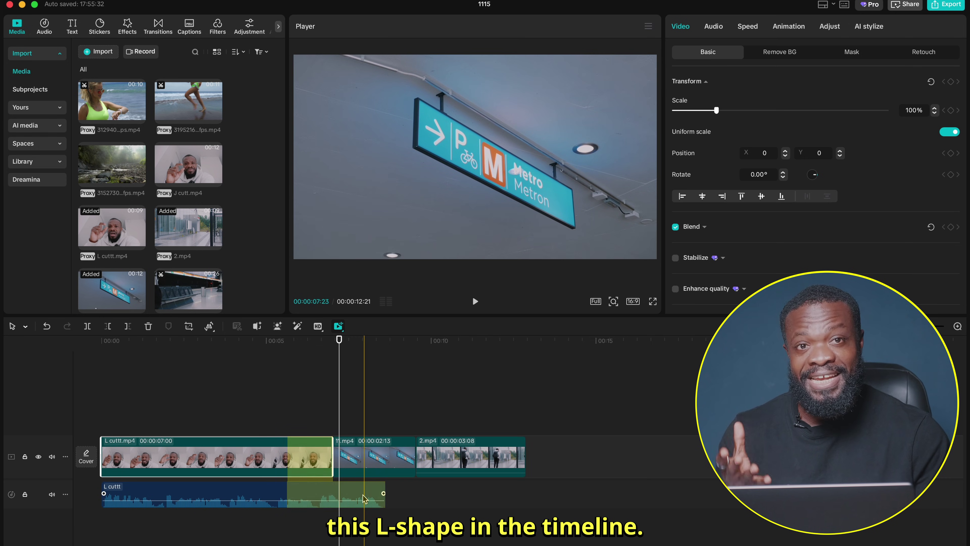
pyautogui.click(261, 418)
pyautogui.press('space')
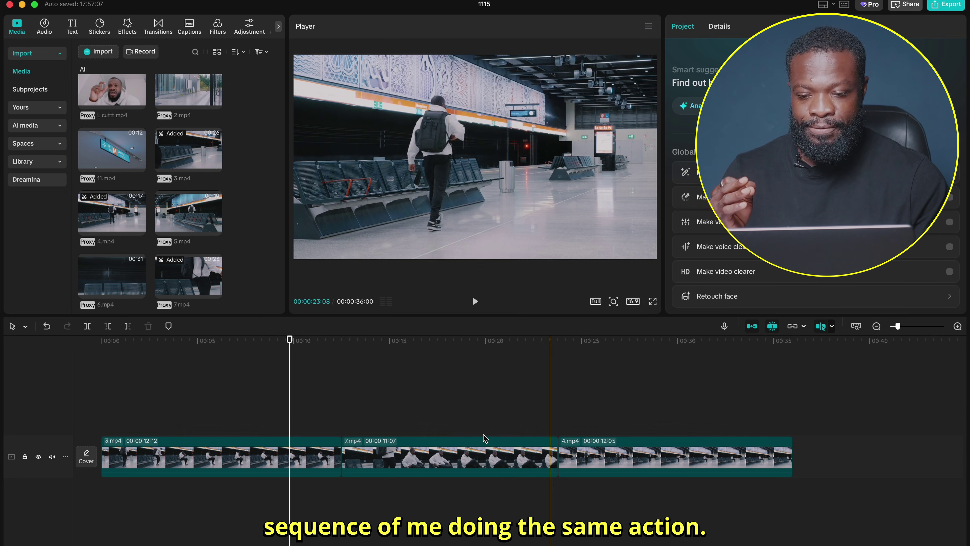
# Step: Split 3.mp4 as the man is about to sit down, at about 00:00:02:10, and delete the part after the cut
pyautogui.click(605, 451)
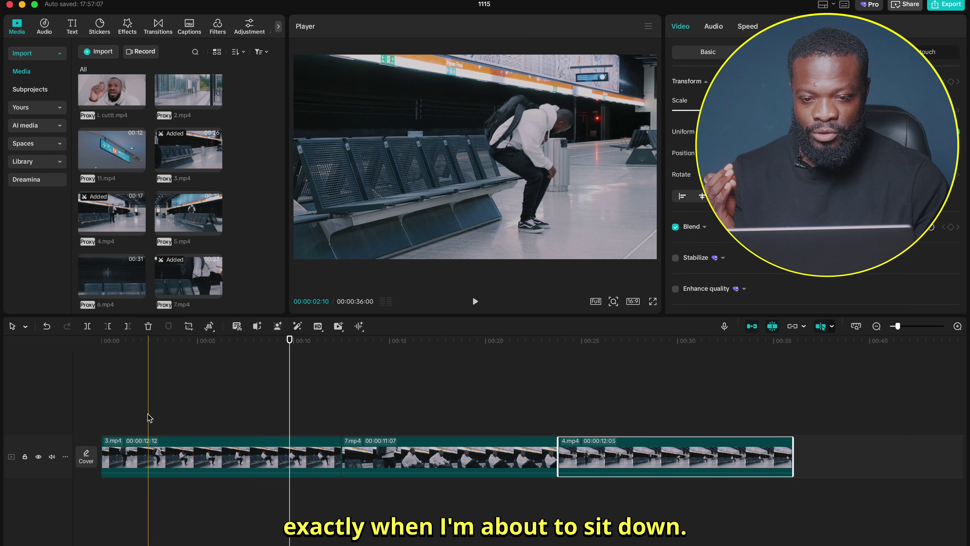
pyautogui.click(148, 439)
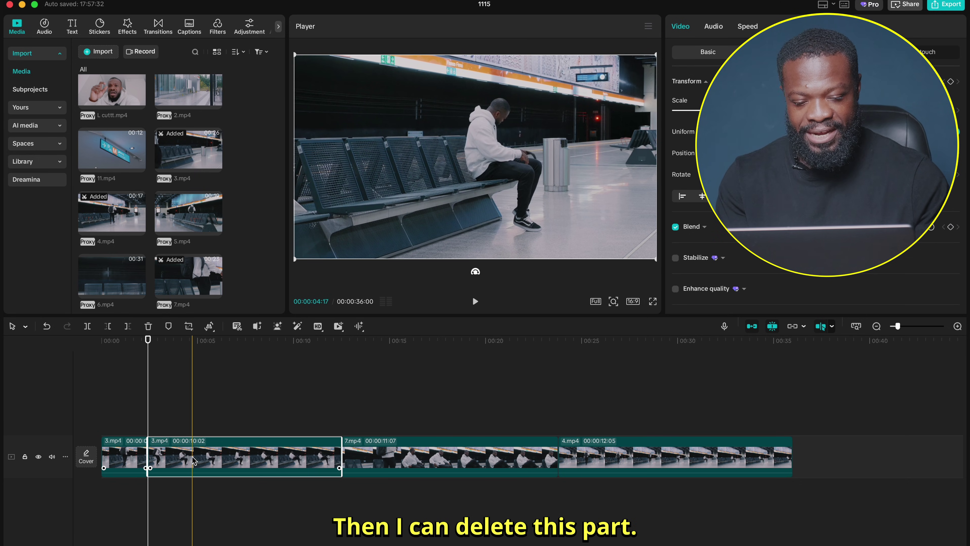
pyautogui.press('Delete')
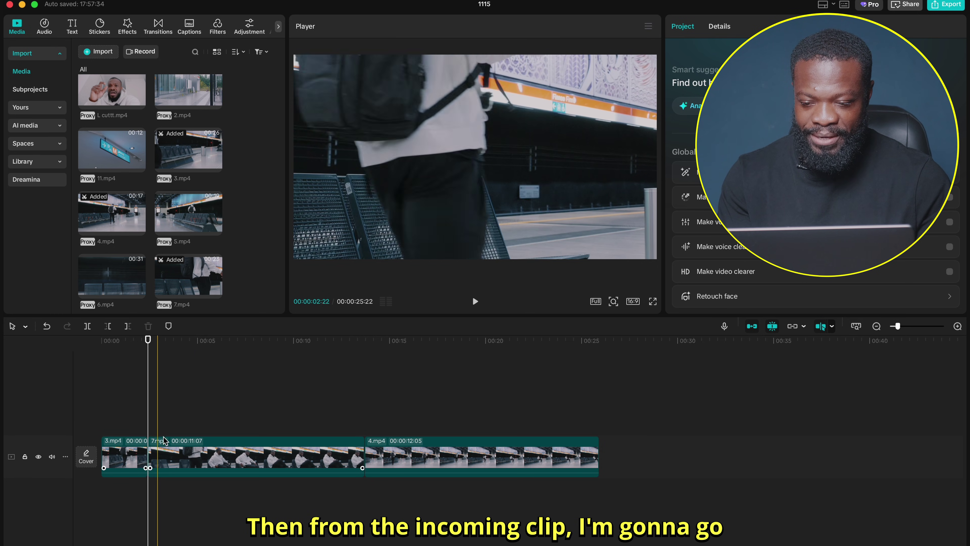
# Step: Split 7.mp4 at 00:00:04:14 as the man is about to sit and delete the part before the cut
pyautogui.click(167, 445)
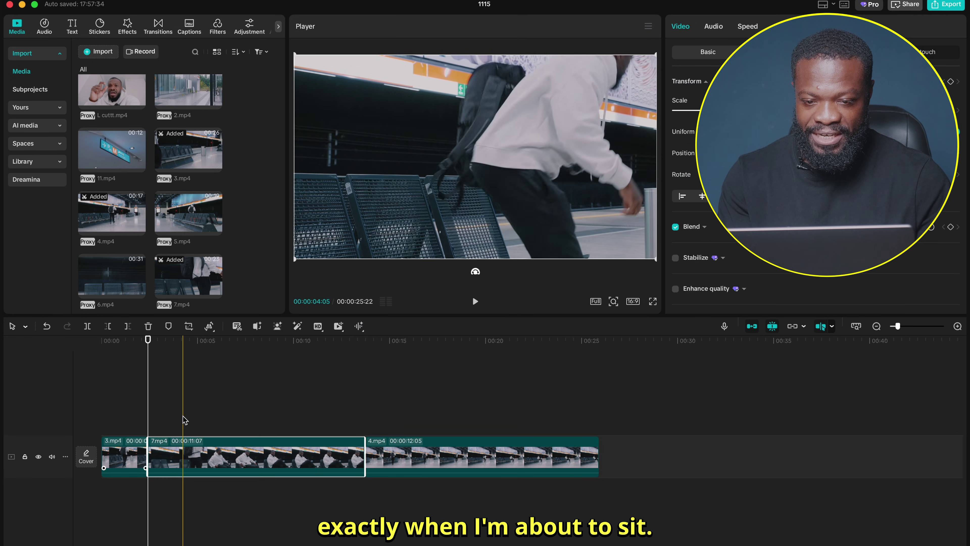
pyautogui.click(189, 455)
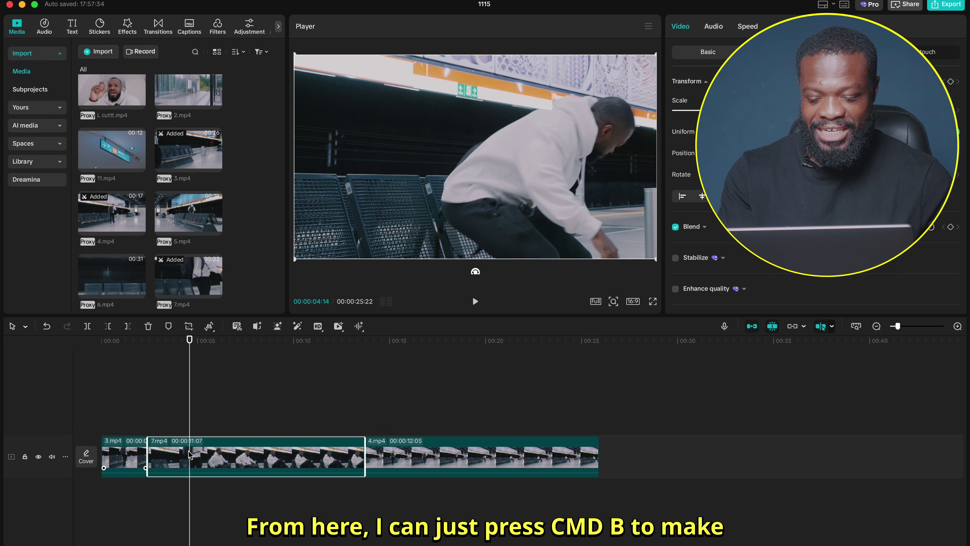
pyautogui.click(177, 454)
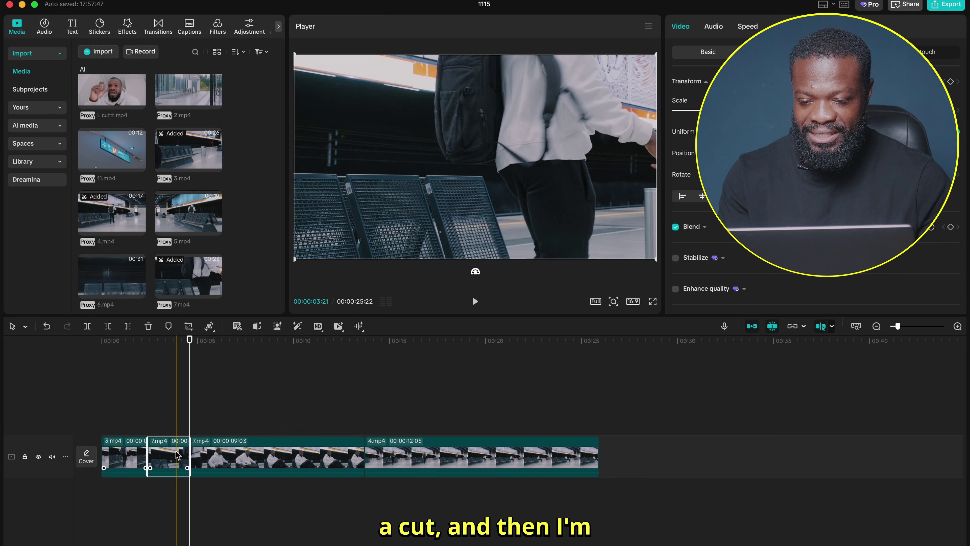
pyautogui.press('Delete')
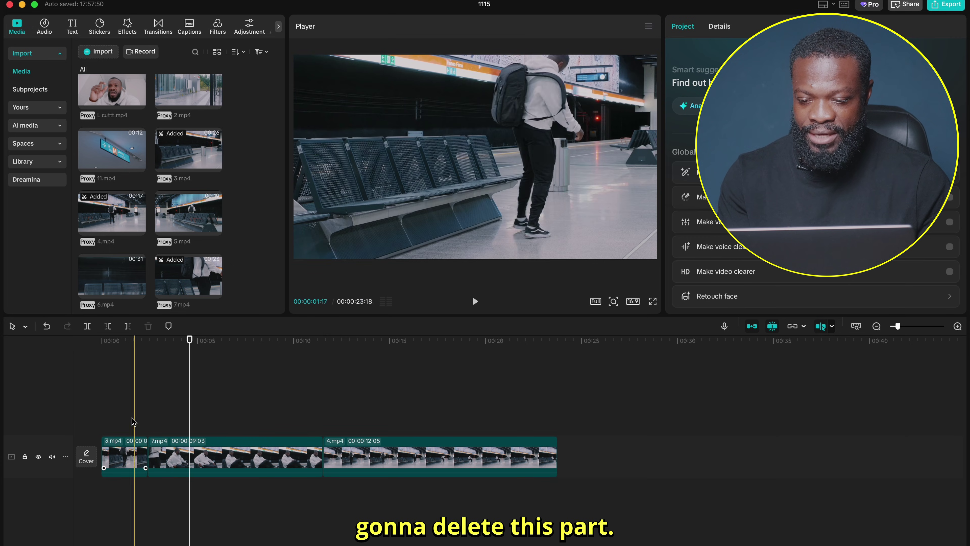
# Step: Play the match cut, split 7.mp4 just after 5 seconds where the leg crosses, and delete the rest of that clip
pyautogui.click(111, 420)
pyautogui.press('space')
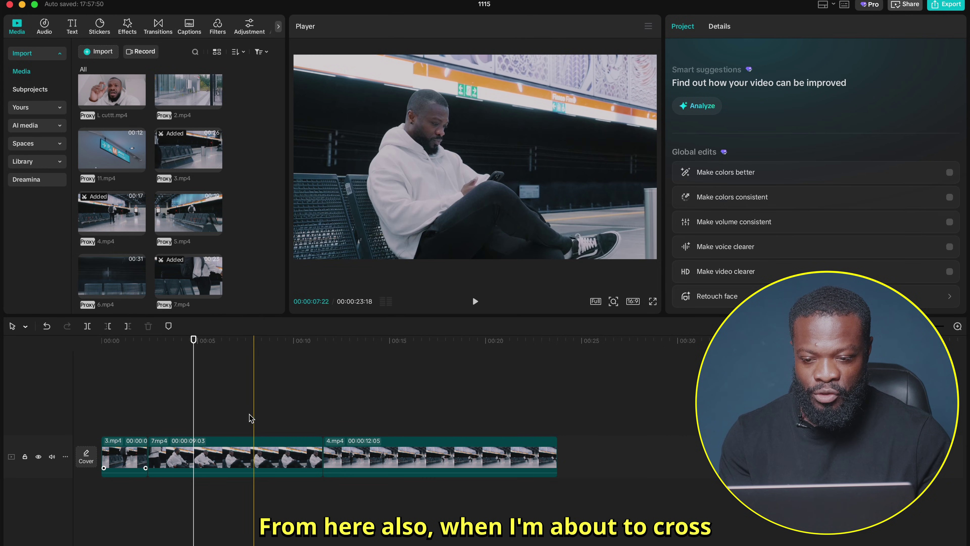
pyautogui.click(205, 461)
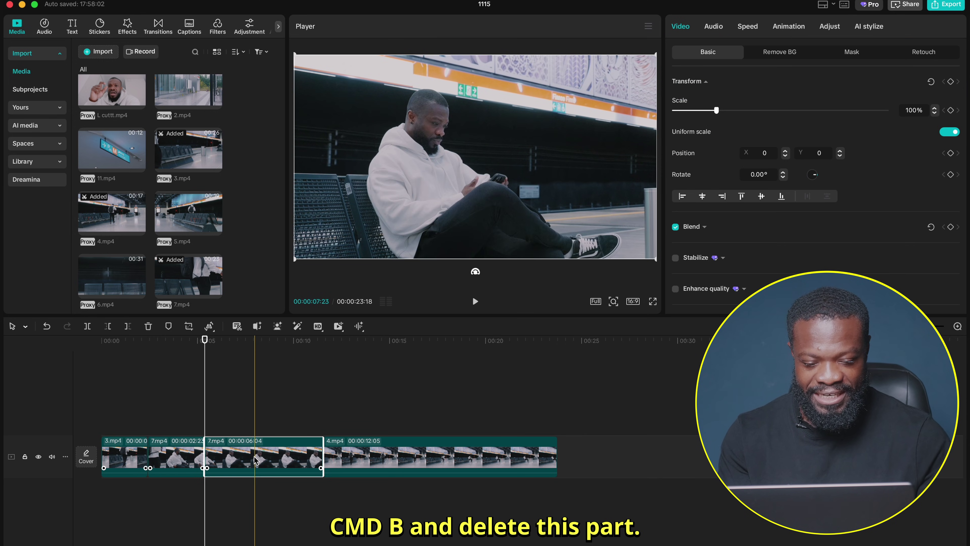
pyautogui.press('Delete')
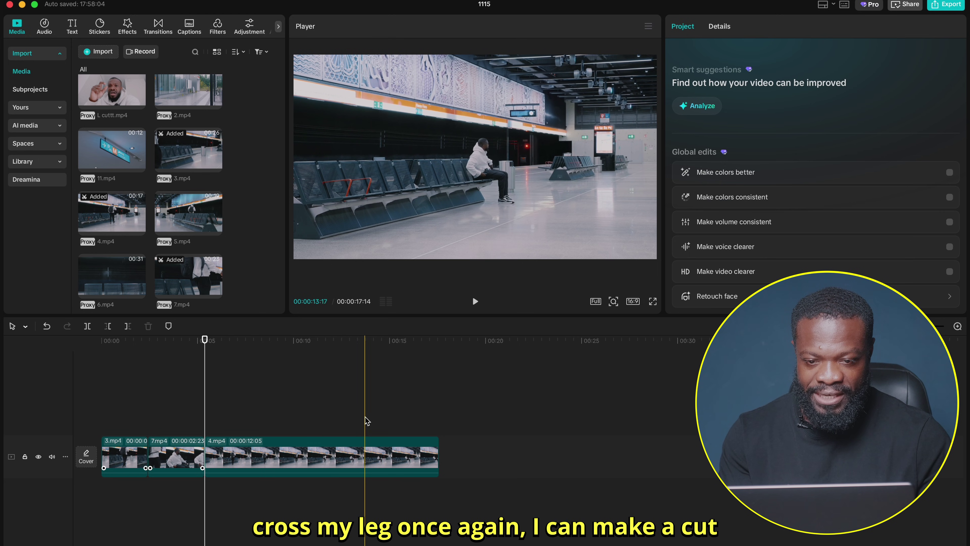
# Step: Split 4.mp4 at 00:00:14:22 as the leg crosses, delete the part before the cut, and play the match-cut sequence
pyautogui.click(388, 448)
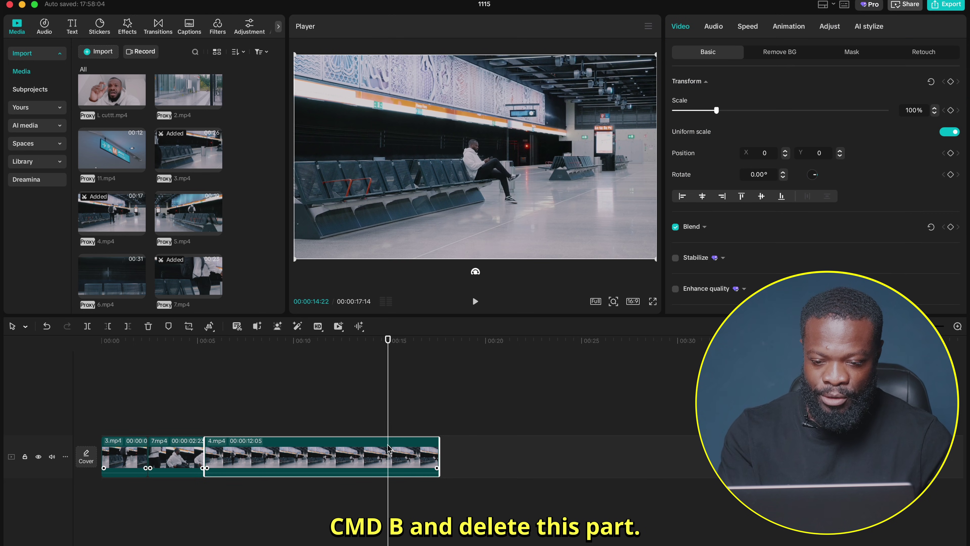
pyautogui.press('Delete')
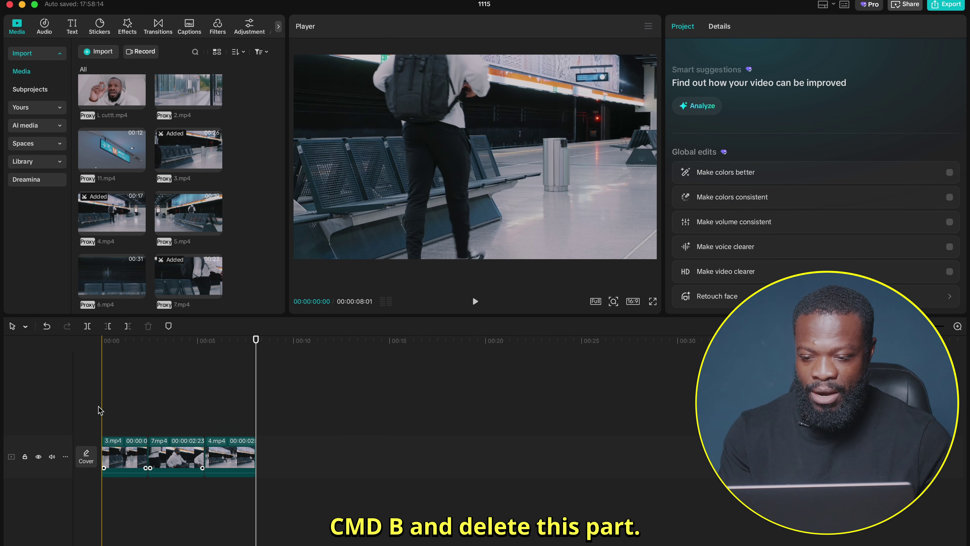
pyautogui.scroll(3, 97, 406)
pyautogui.press('space')
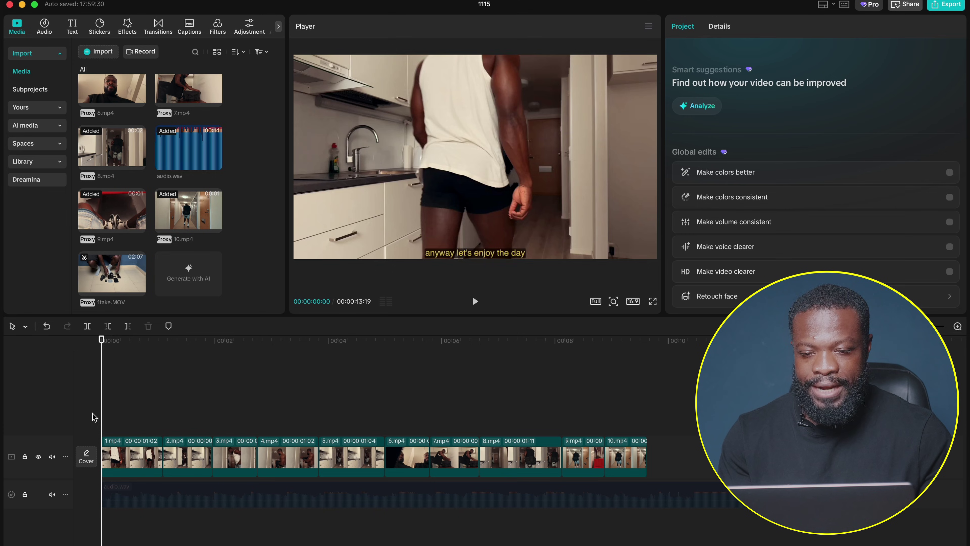
# Step: Play the assembled sequence of clips 1.mp4 to 10.mp4 from its start
pyautogui.press('space')
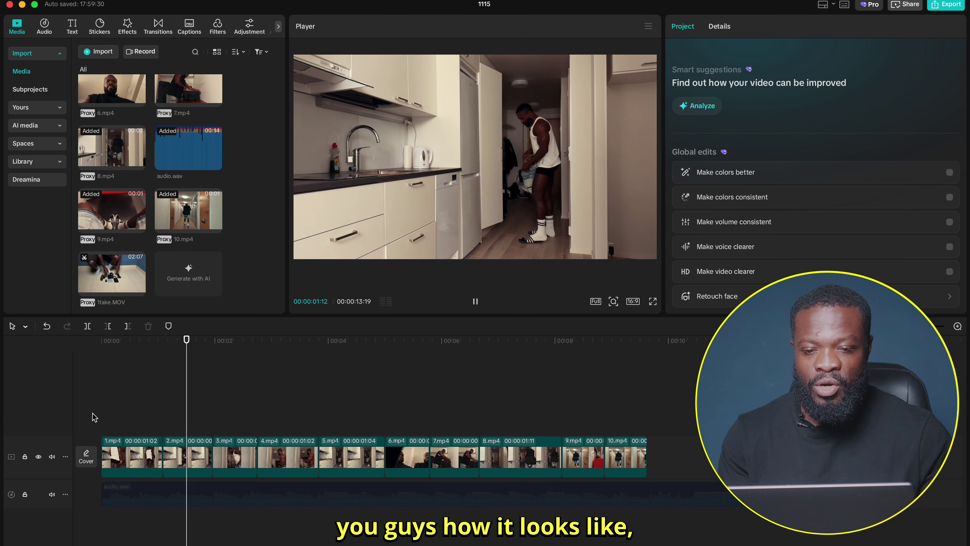